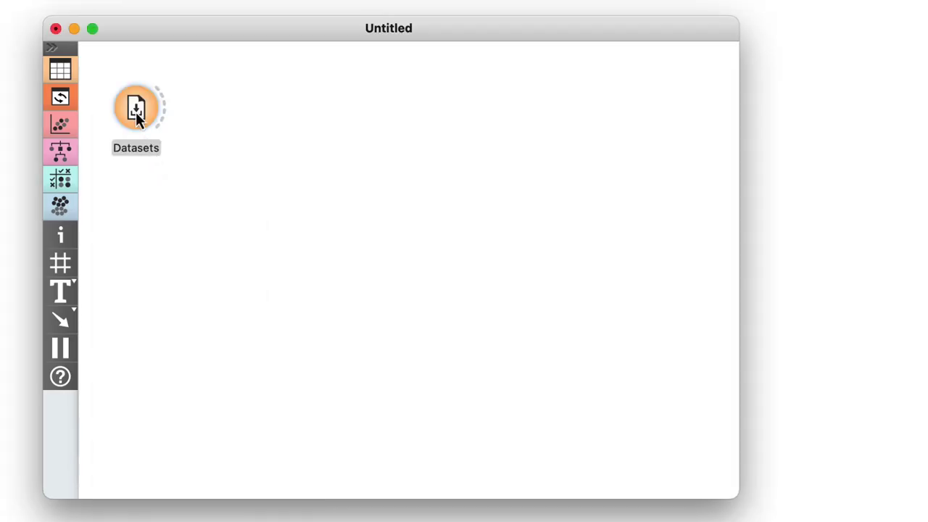
Load the HDI dataset from the Datasets catalogue.
double_click(137, 109)
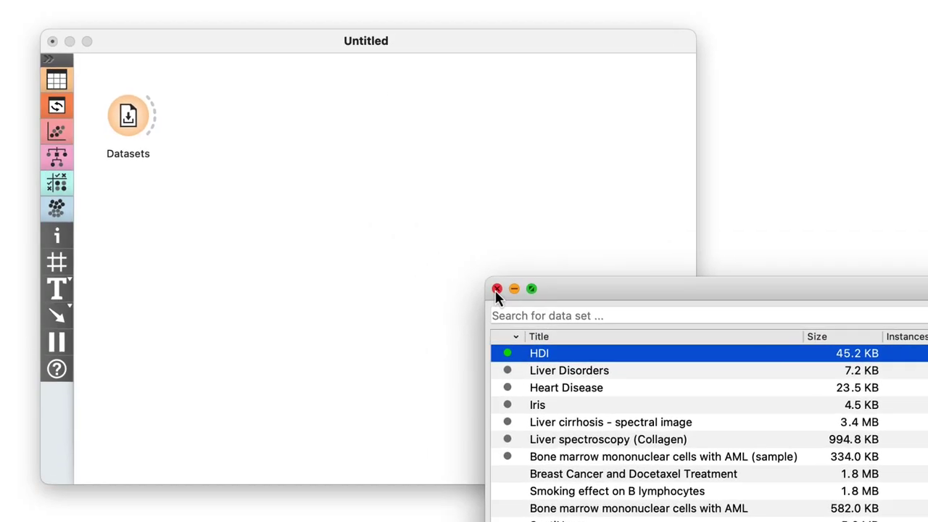
click(46, 63)
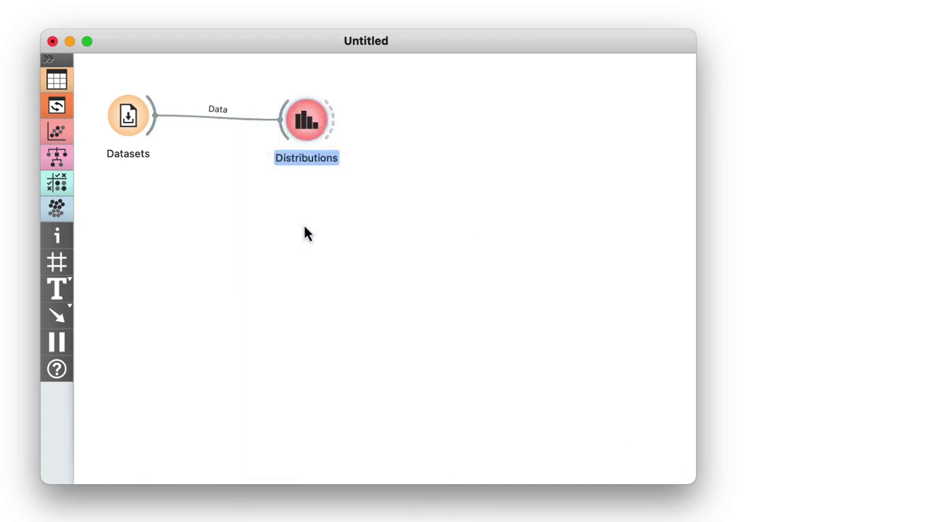
Histogram Life expectancy with bin width 5 and select the lowest 45–50 bar.
double_click(307, 127)
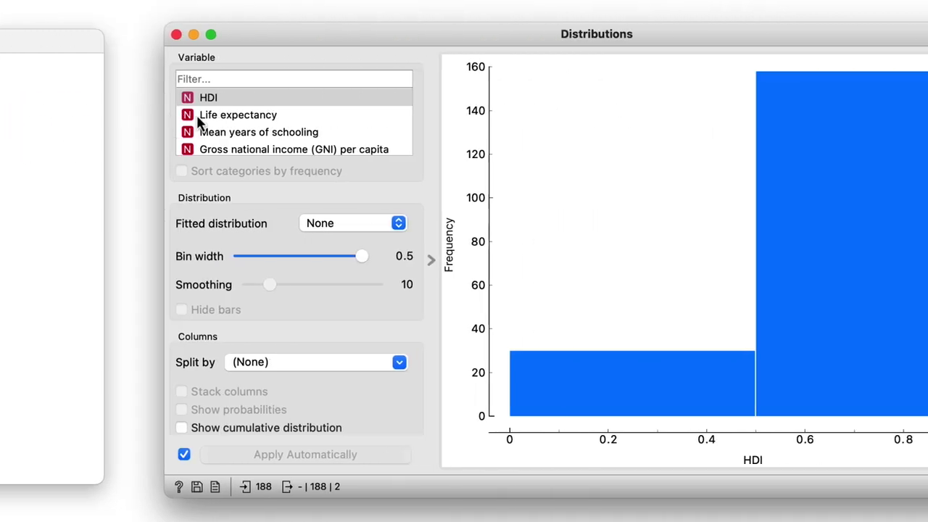
click(799, 116)
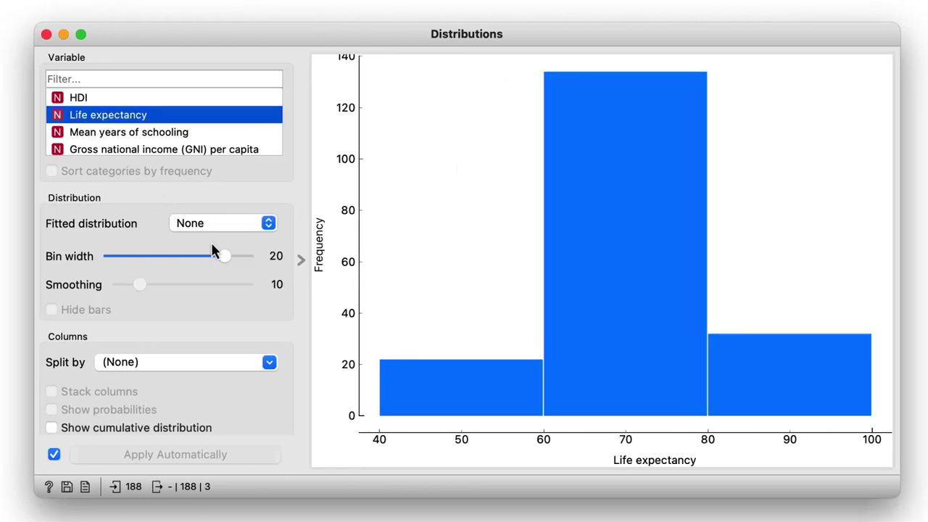
drag(225, 262, 186, 266)
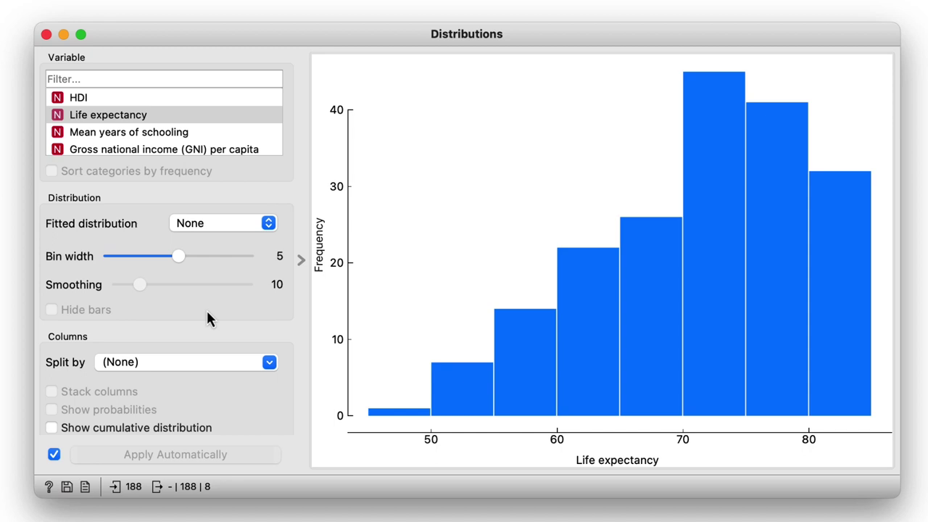
click(378, 410)
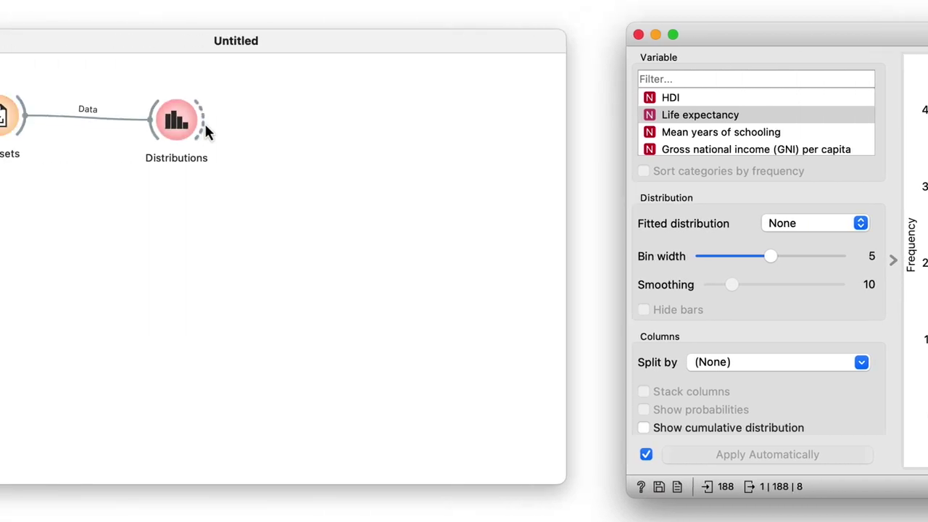
drag(333, 119, 461, 122)
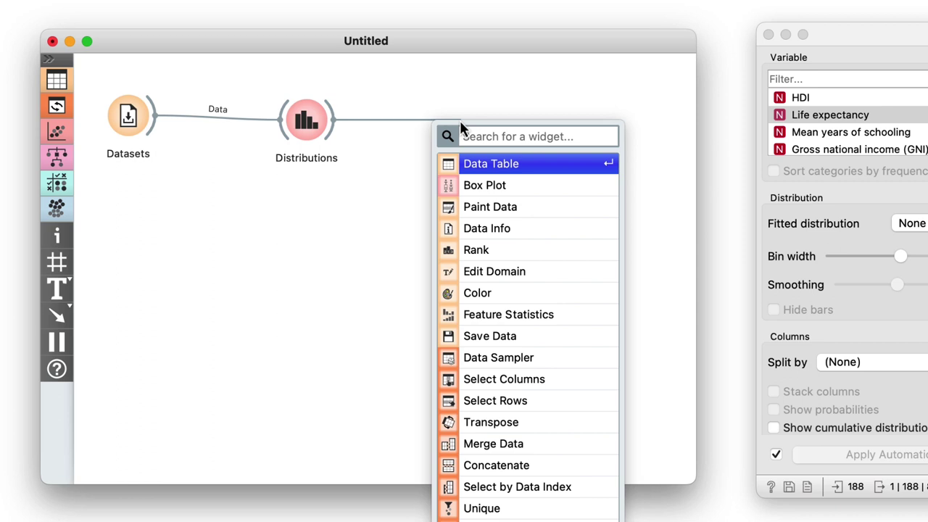
Attach a Data Table to Distributions' selection and switch the selection to the 80–85 bar.
click(468, 163)
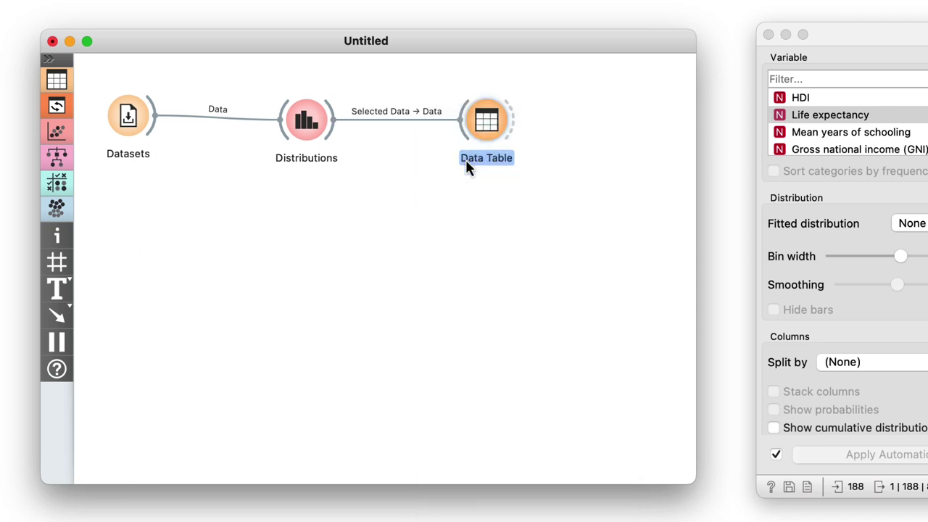
double_click(466, 165)
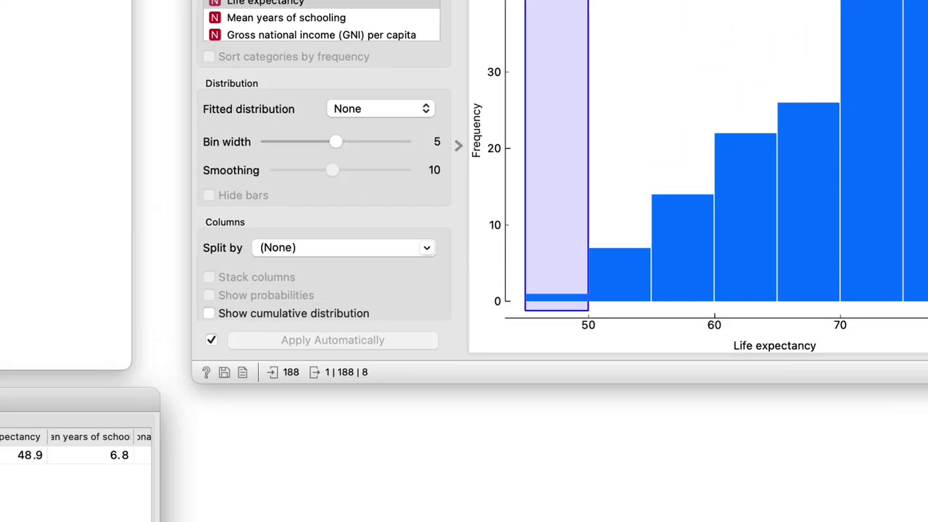
click(841, 289)
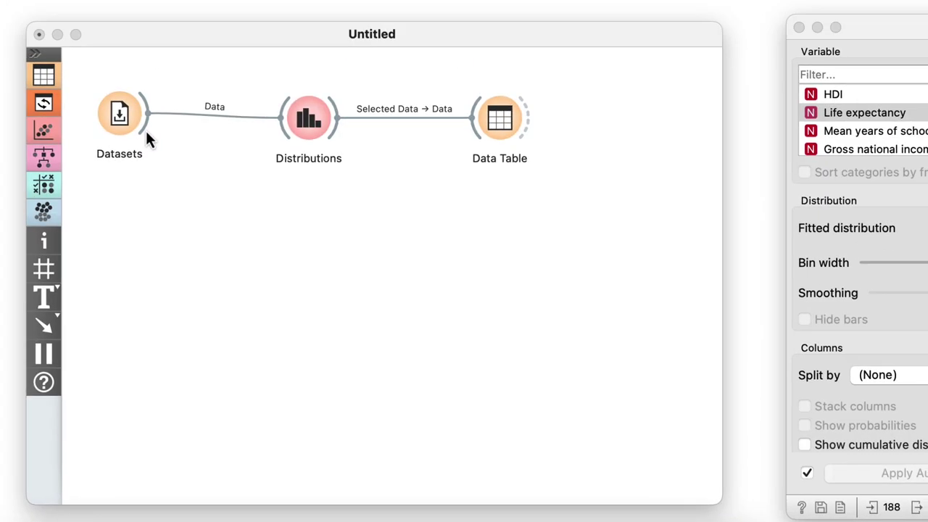
Add a Box Plot linked from Datasets via 'box' and plot Life expectancy.
click(146, 133)
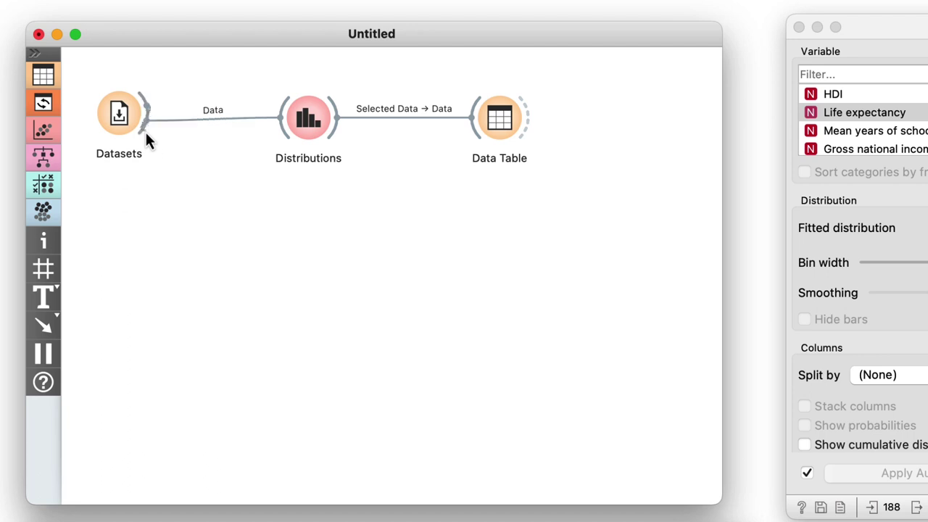
drag(145, 129, 201, 239)
text(box)
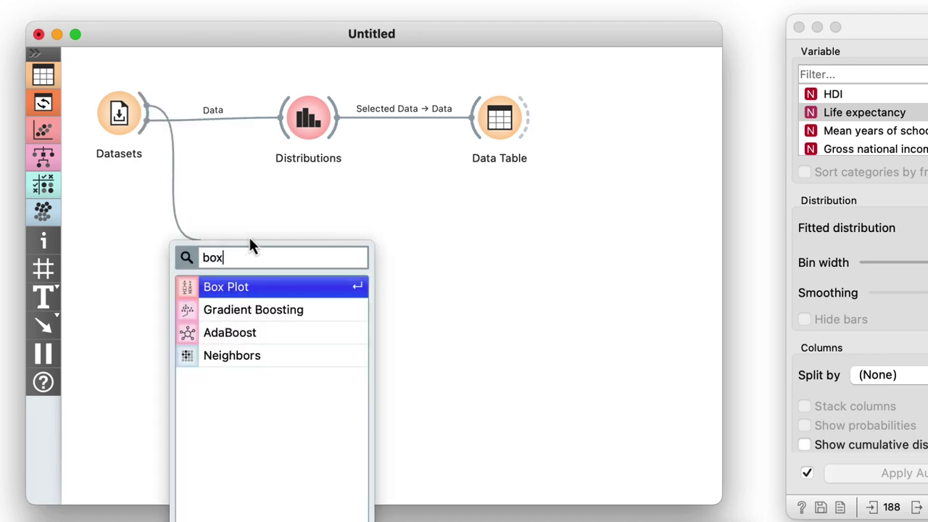
key(Return)
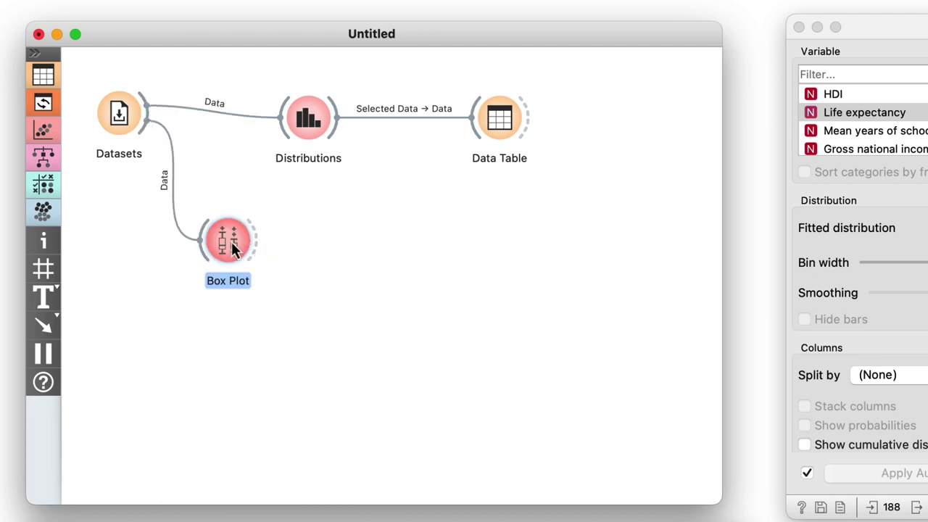
double_click(232, 248)
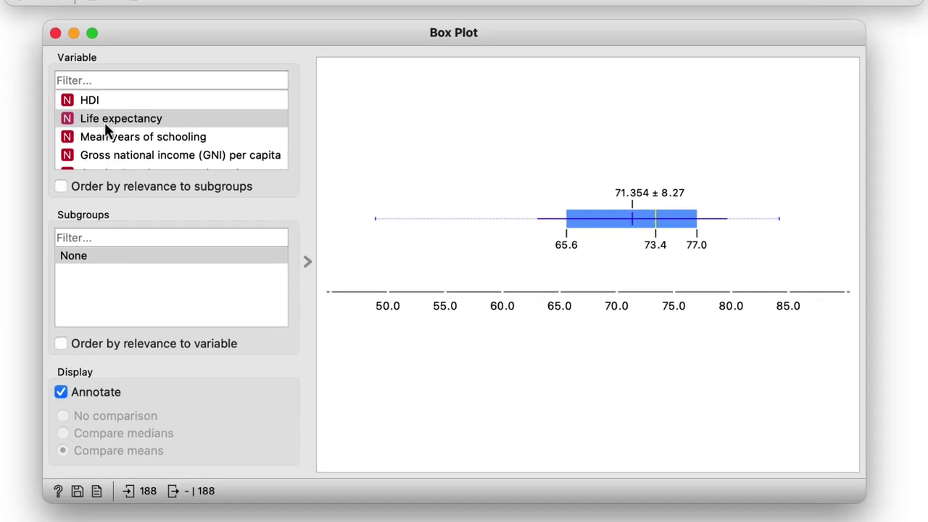
click(104, 129)
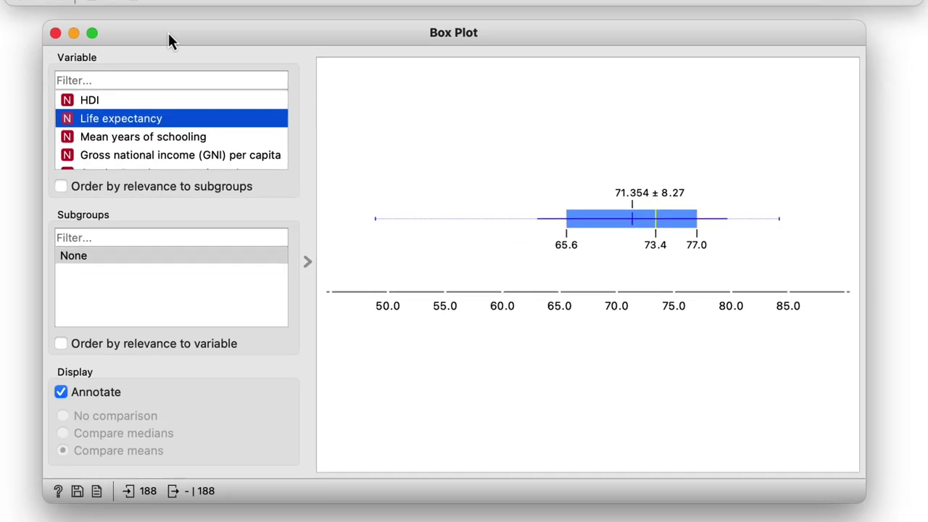
Open the Box Plot help and scroll to its explanation of mean, quartiles and median.
click(58, 492)
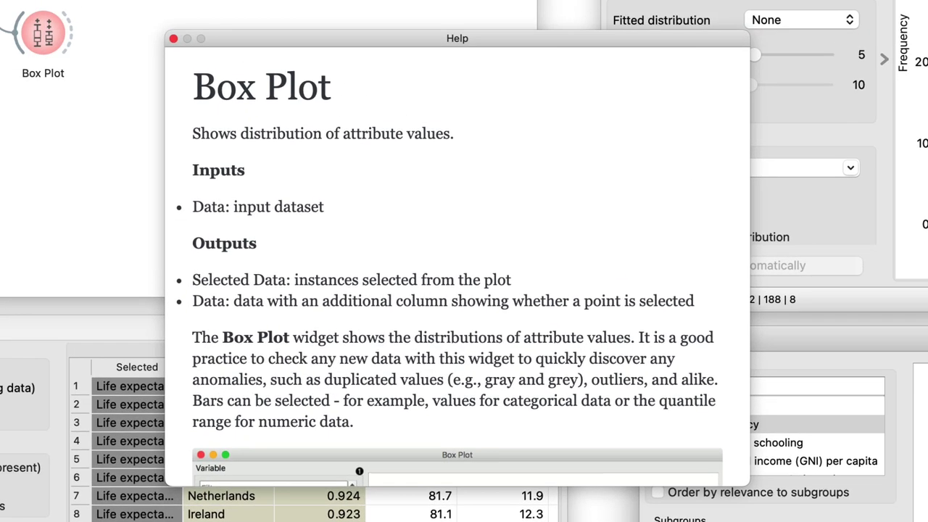
scroll(606, 277, down, 5)
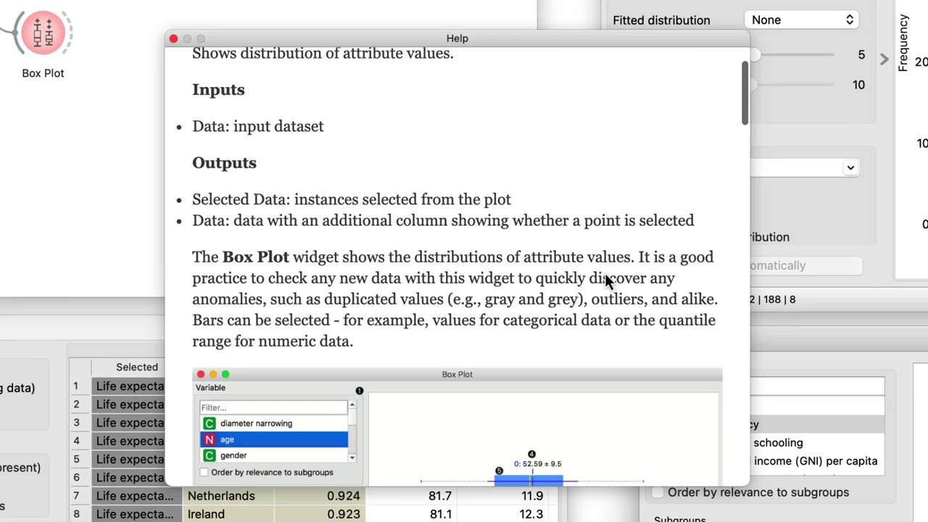
scroll(606, 282, down, 8)
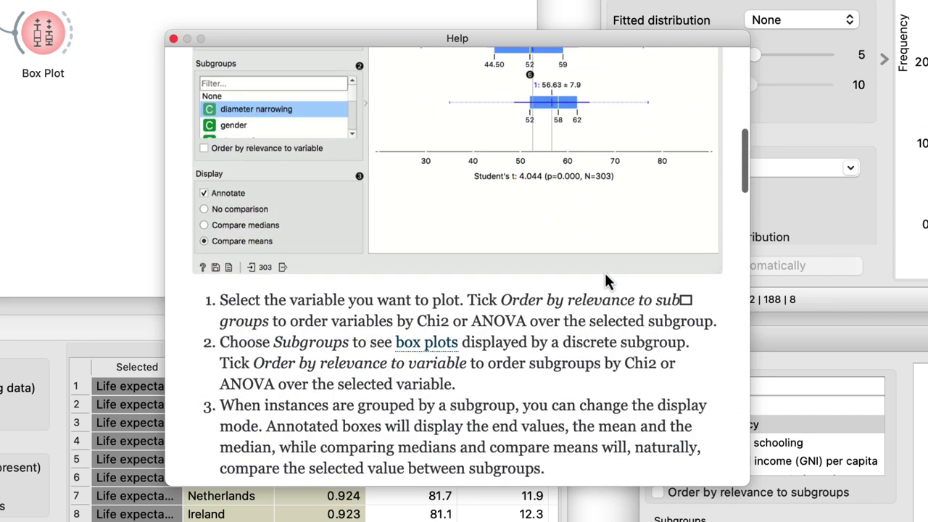
scroll(605, 272, down, 6)
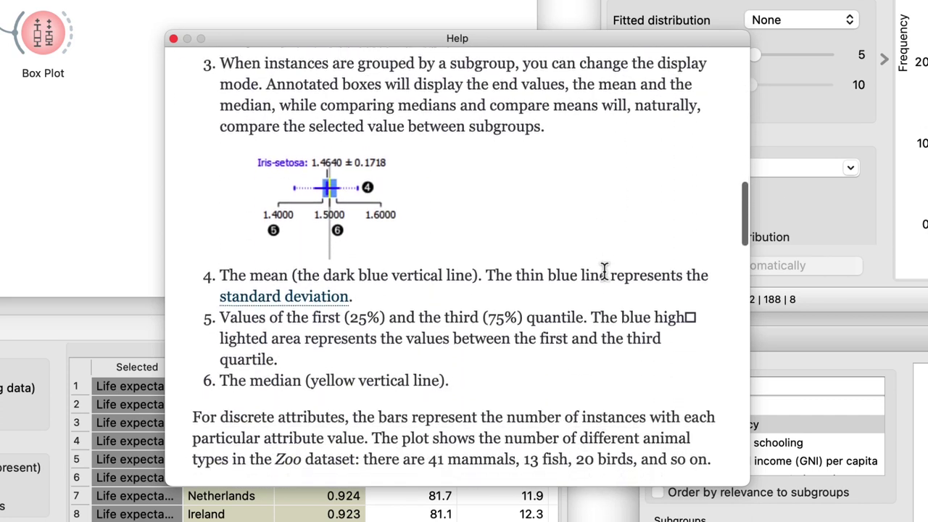
scroll(605, 272, down, 4)
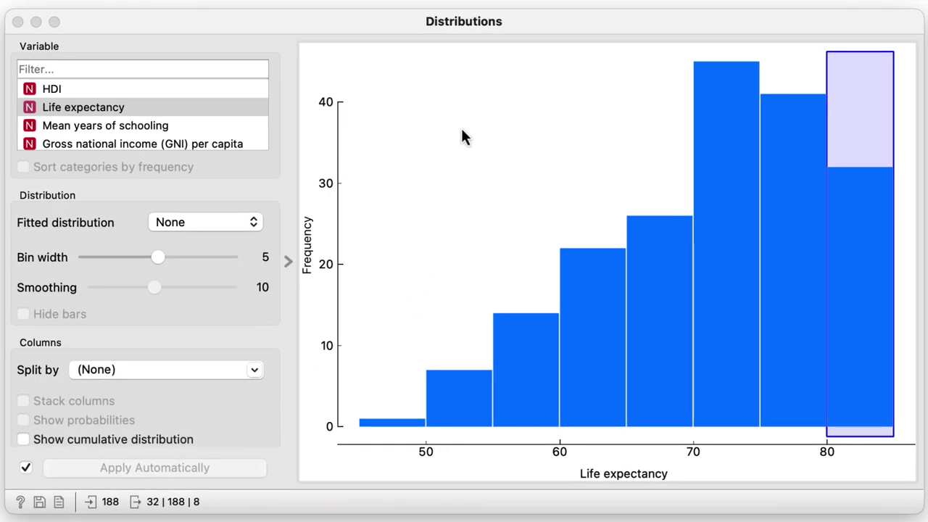
Extend the Distributions selection to the 70–85 bars, selecting 118 of 188 countries.
click(491, 21)
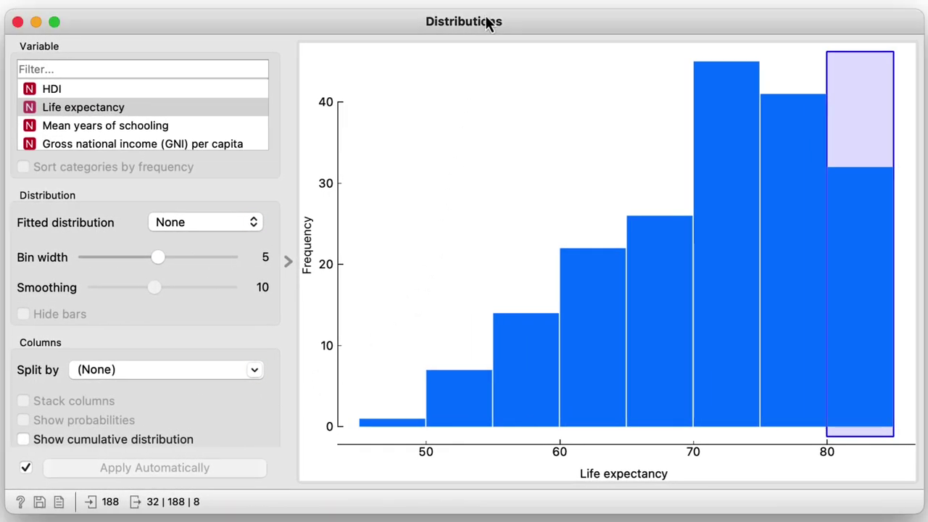
shift+click(731, 240)
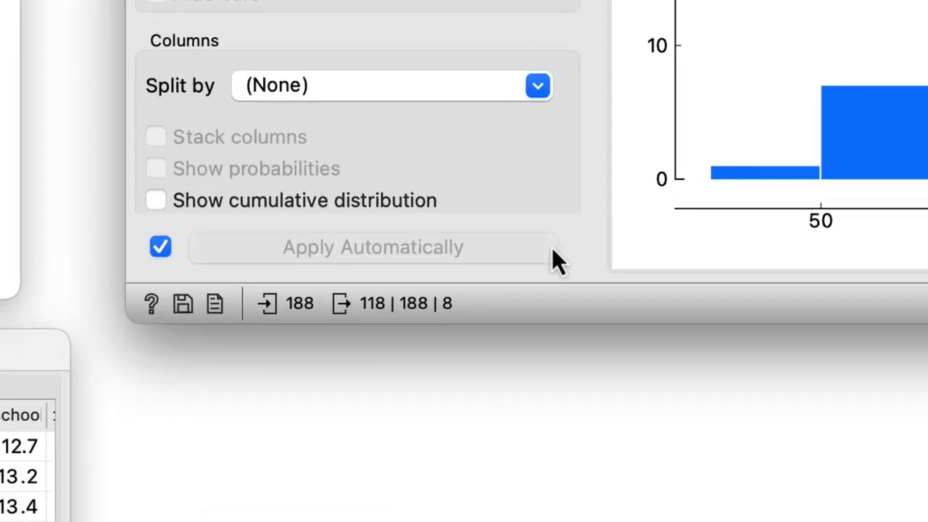
mouse_move(410, 310)
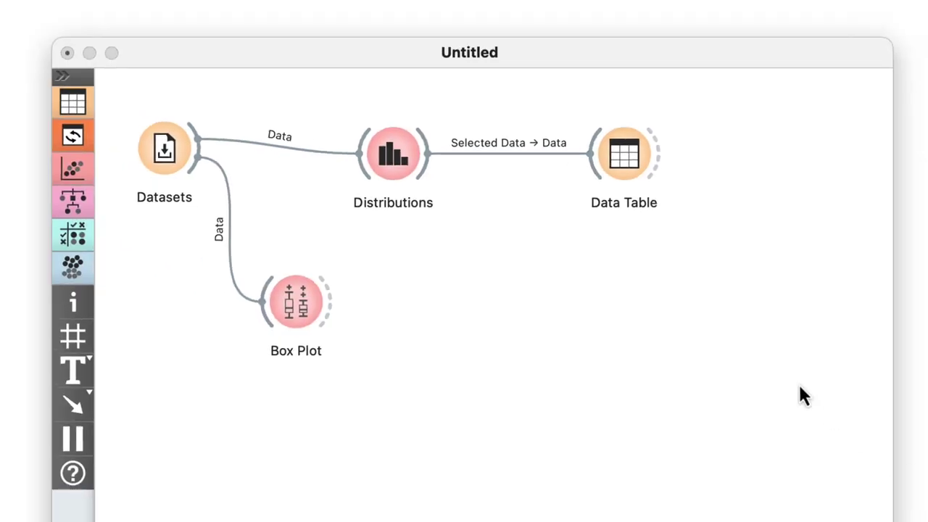
Rewire the Distributions–Data Table link from Selected Data to the full Data output.
click(508, 154)
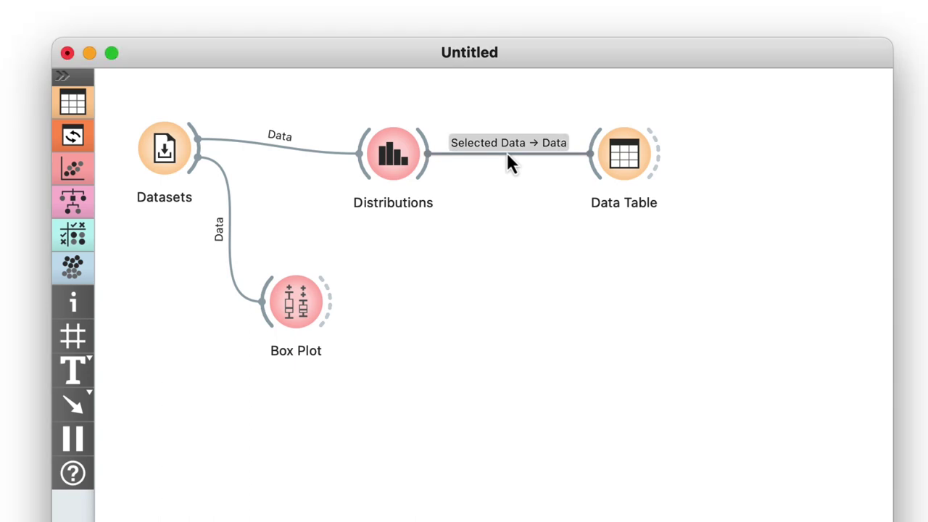
double_click(514, 154)
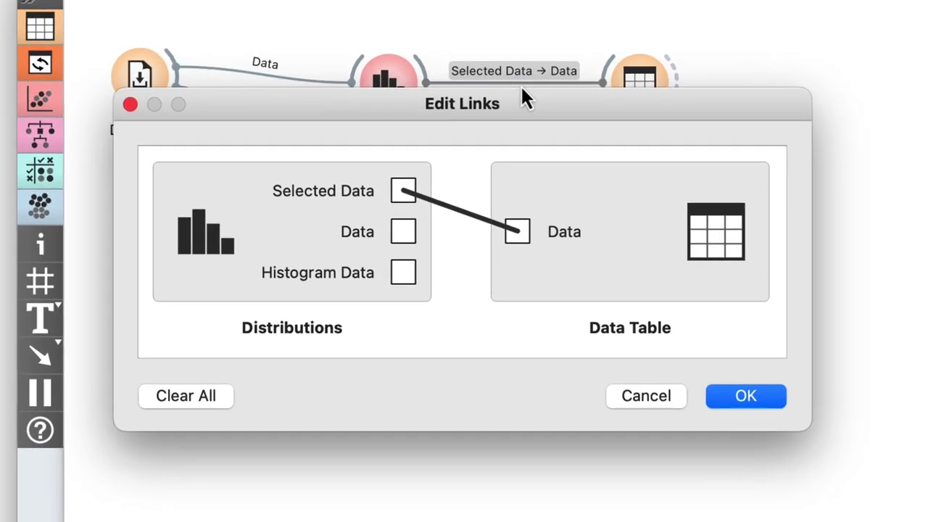
click(472, 216)
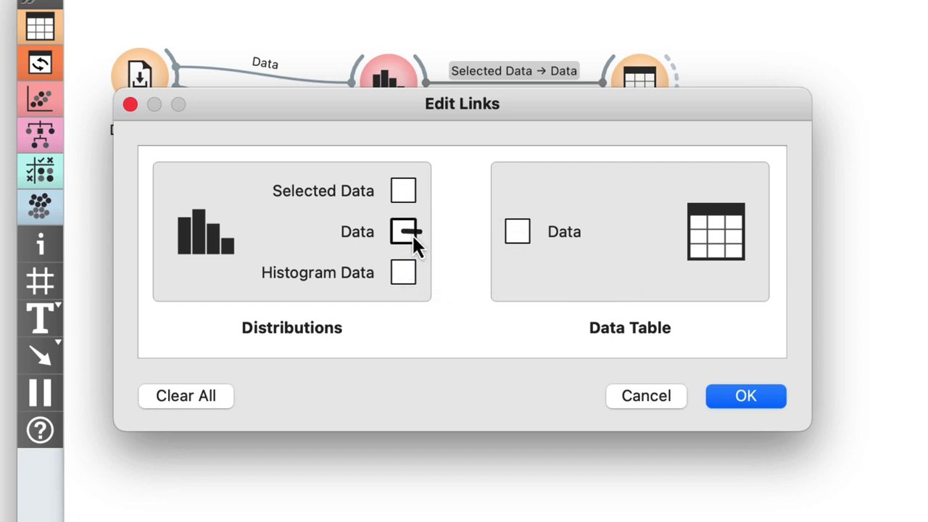
drag(474, 233, 514, 230)
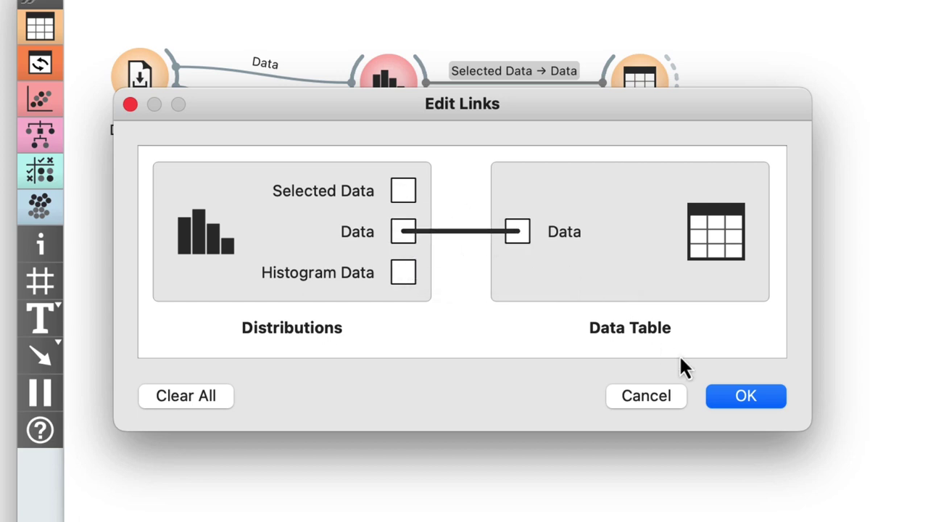
click(729, 395)
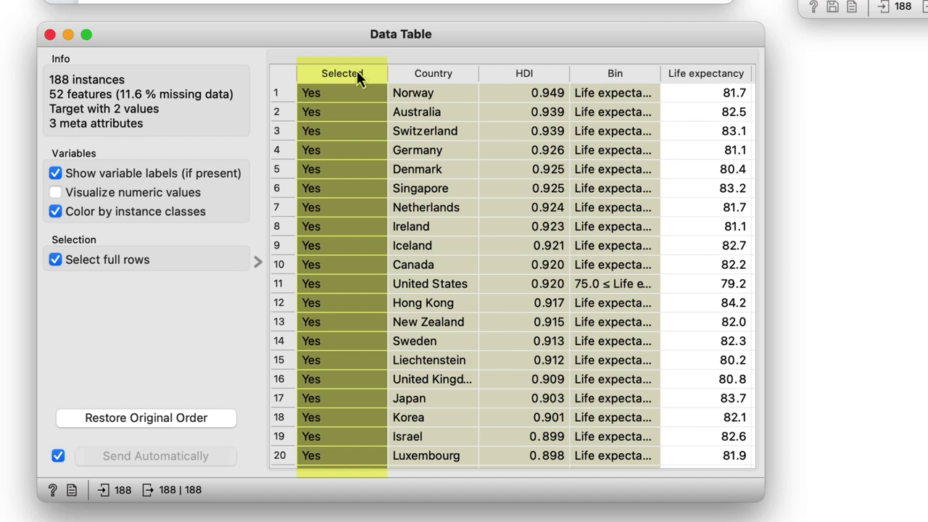
Sort the Data Table rows by the Selected column.
click(356, 73)
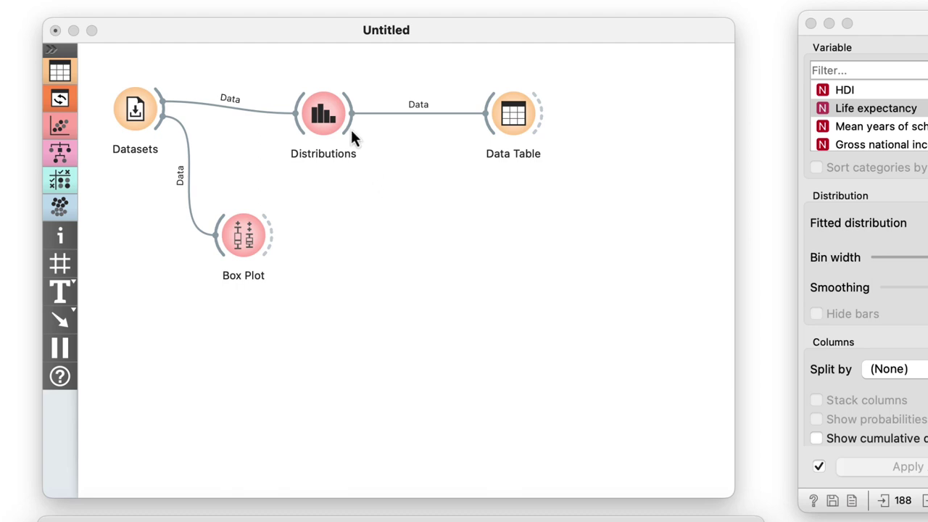
Add Box Plot (1) fed by Distributions' full Data and split HDI by the Selected groups.
drag(354, 138, 404, 251)
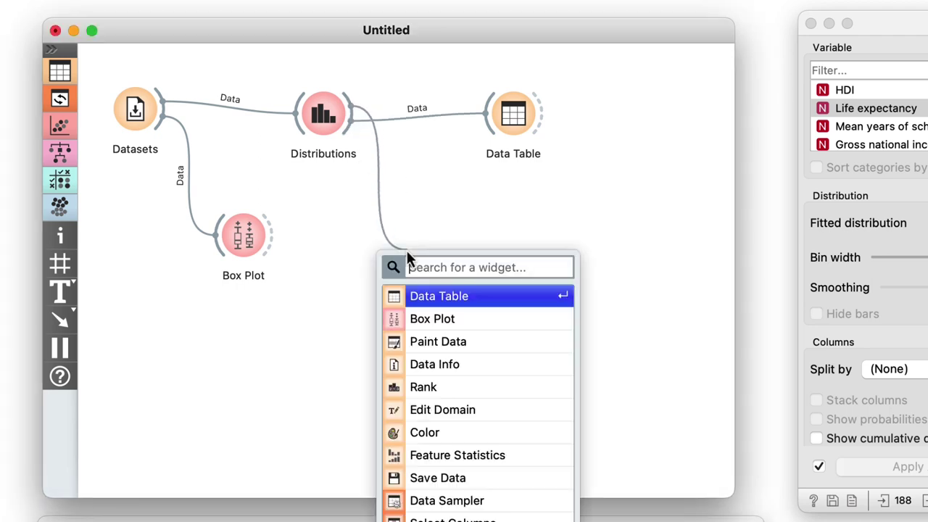
click(418, 319)
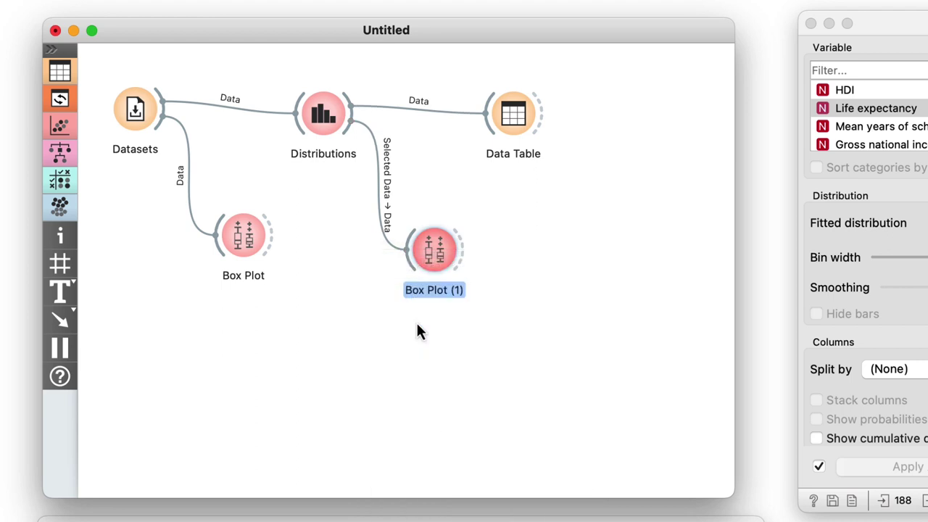
double_click(389, 232)
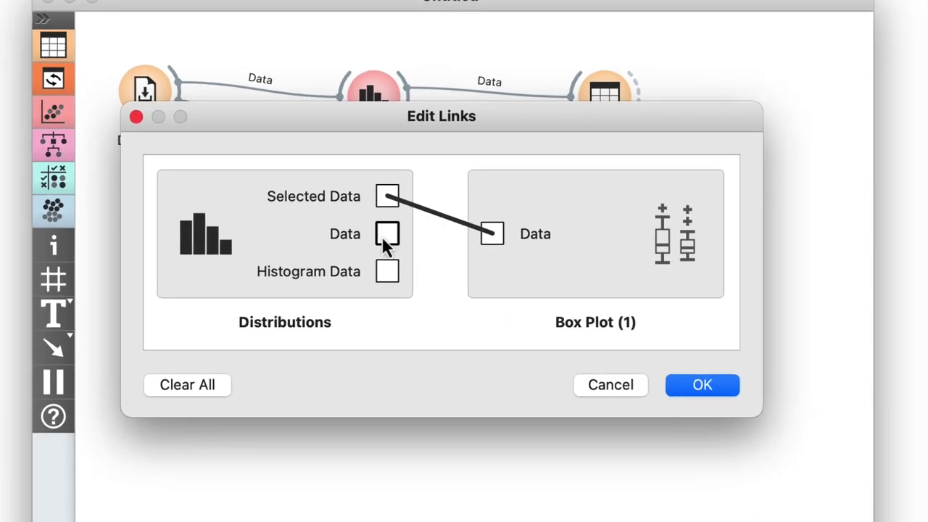
drag(451, 240, 491, 240)
click(705, 384)
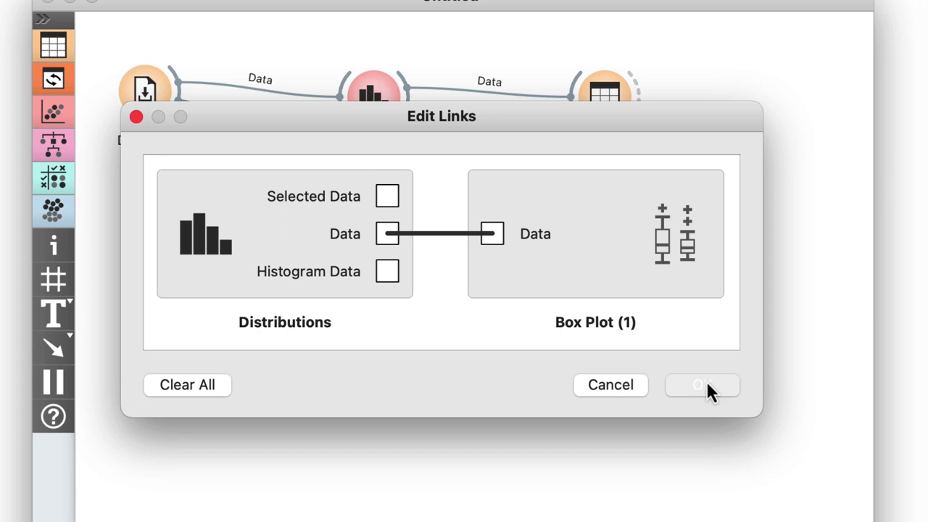
double_click(515, 280)
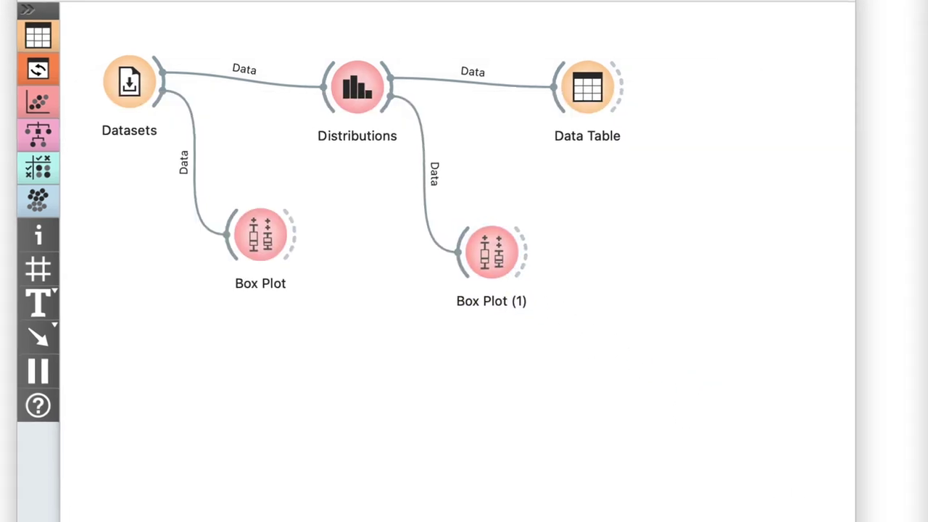
click(130, 284)
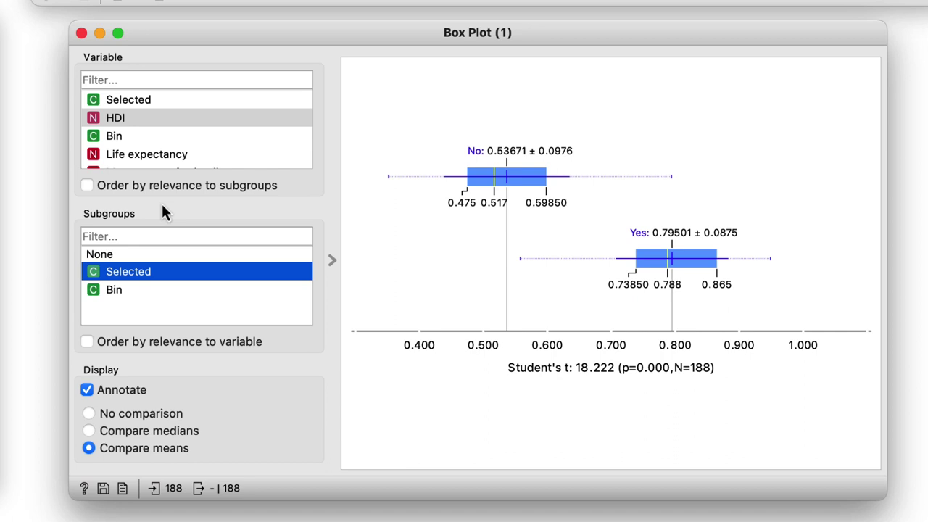
Order variables by relevance to subgroups and compare groups on Life expectancy and infant mortality.
click(88, 187)
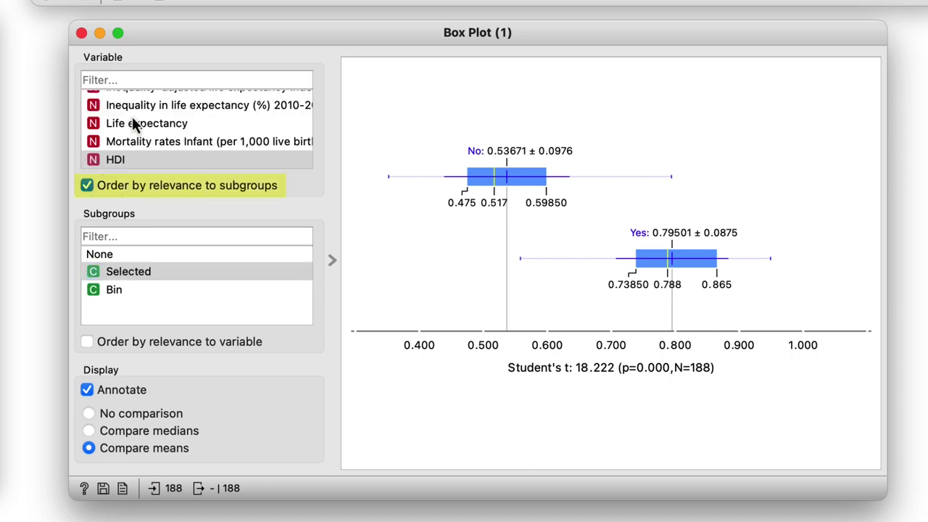
scroll(132, 118, up, 1)
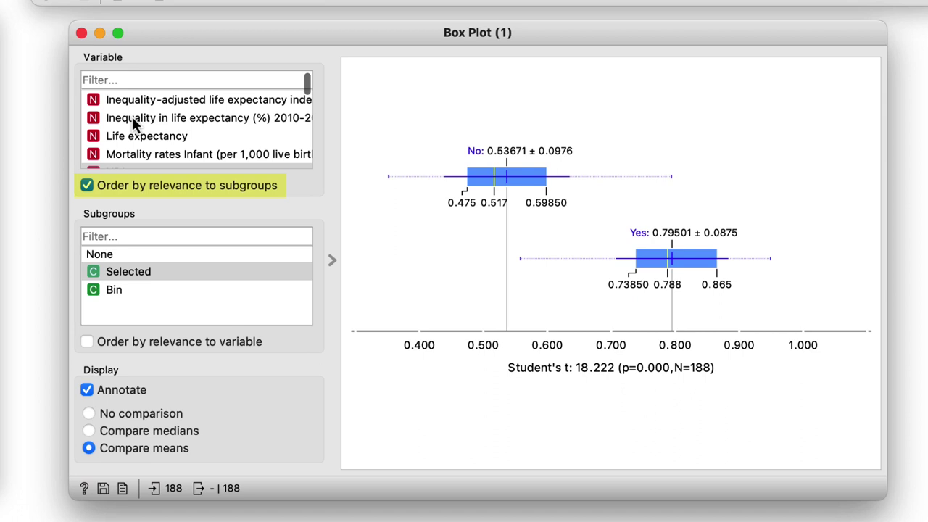
click(181, 136)
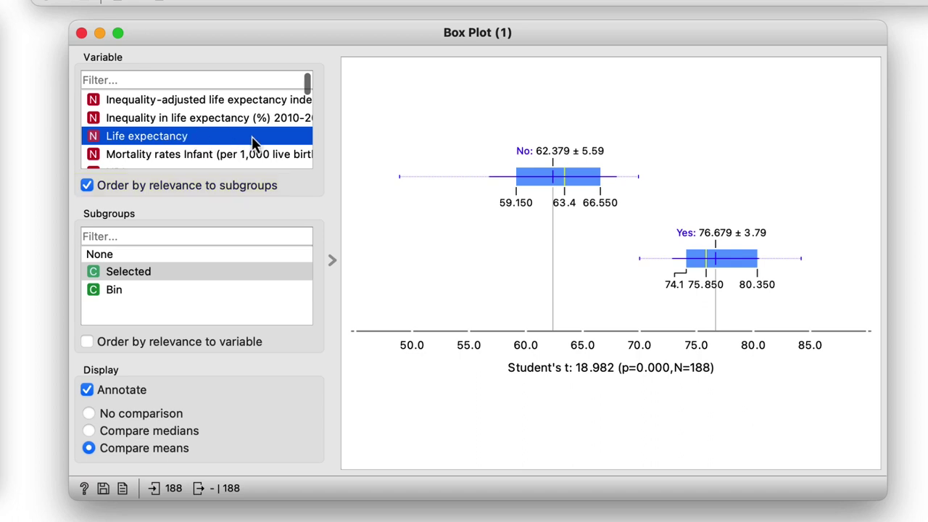
scroll(251, 144, down, 1)
scroll(253, 142, down, 2)
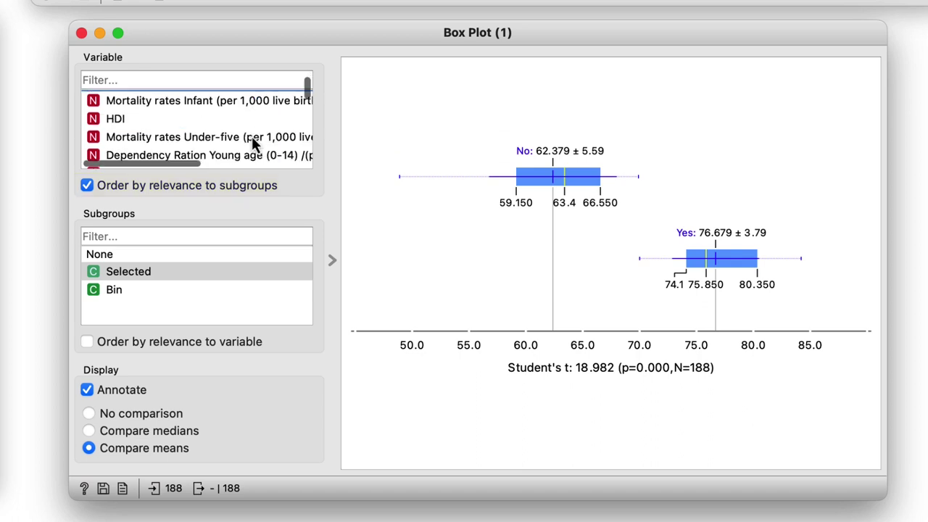
click(275, 101)
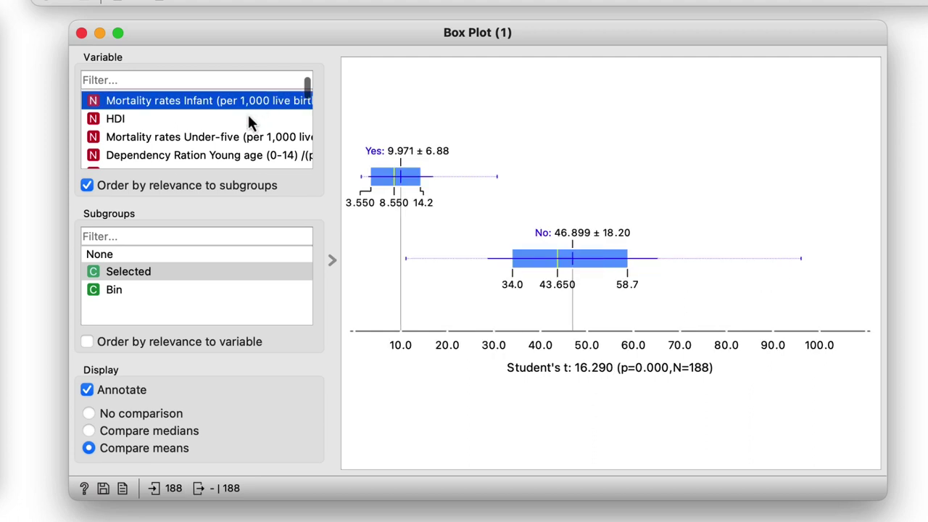
Compare the Selected groups on Mean years of schooling, then Coefficient of human inequality.
scroll(248, 116, down, 5)
scroll(248, 120, down, 3)
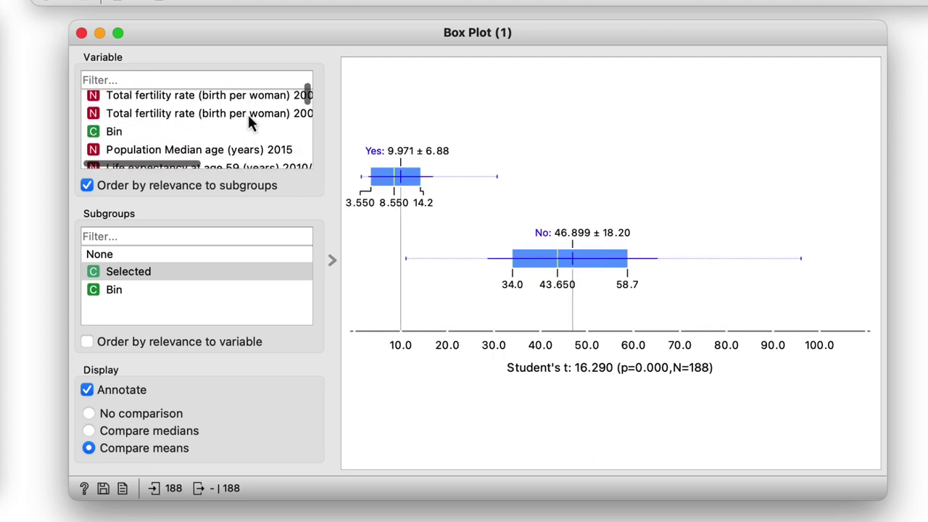
scroll(248, 119, down, 1)
scroll(248, 124, down, 3)
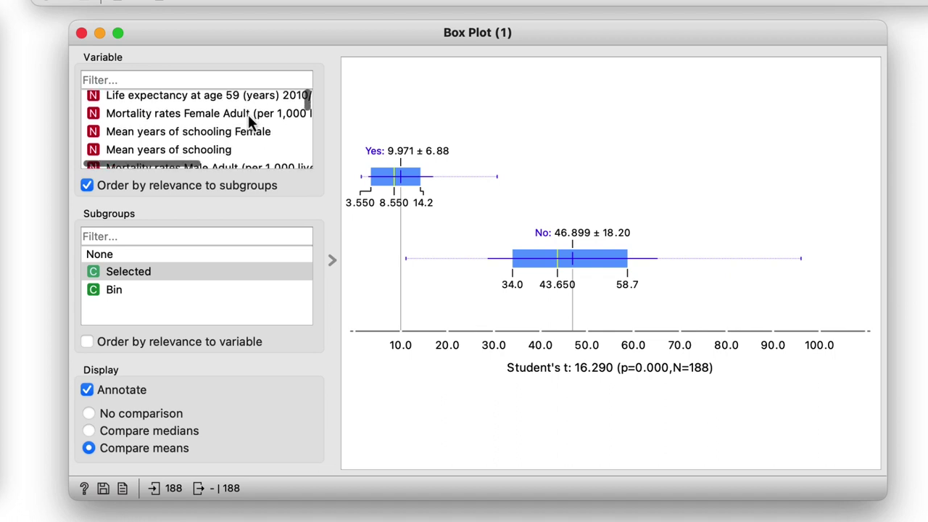
click(249, 125)
scroll(248, 125, down, 2)
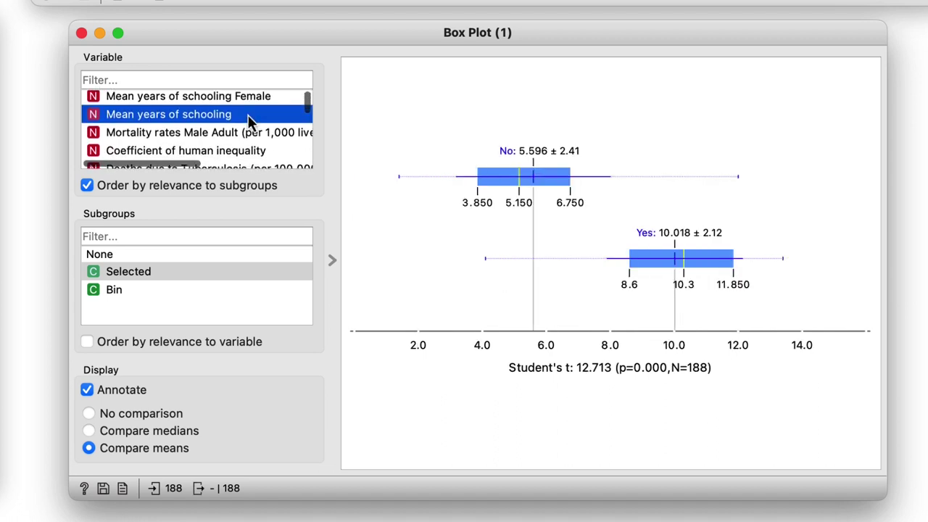
click(249, 125)
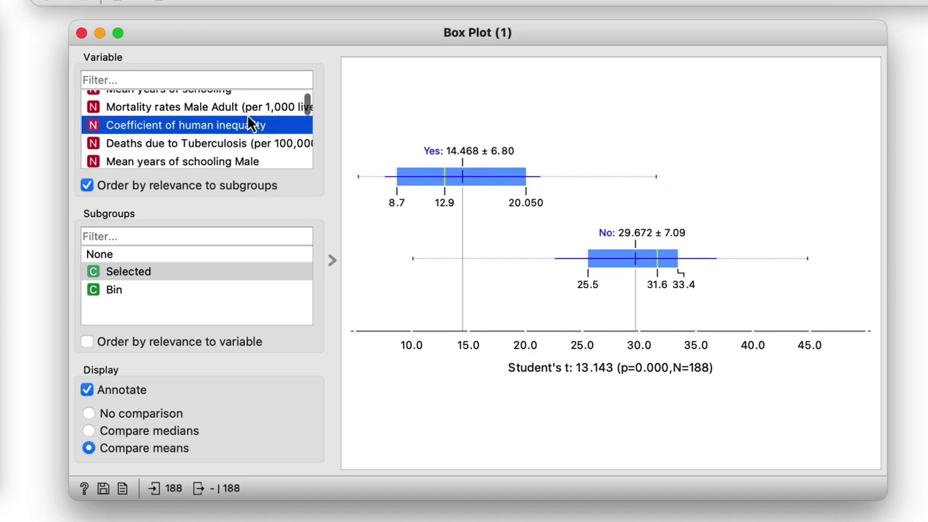